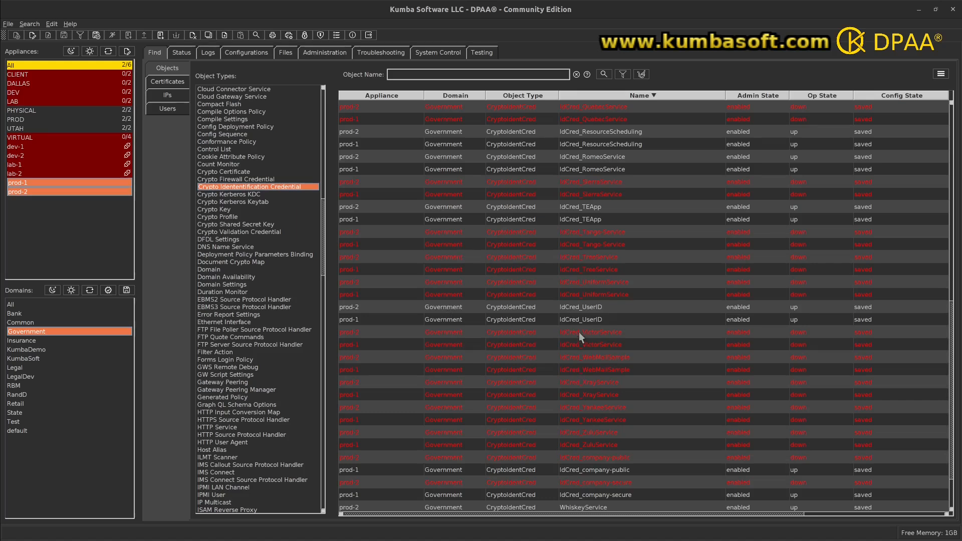
Update the certificate of the IdCred_VictorService credentials on prod-1 and prod-2 from the on-board file cert:/Cert_VictorService.cer
{"action": "left_click_drag", "start_coordinate": [579, 331], "coordinate": [577, 345]}
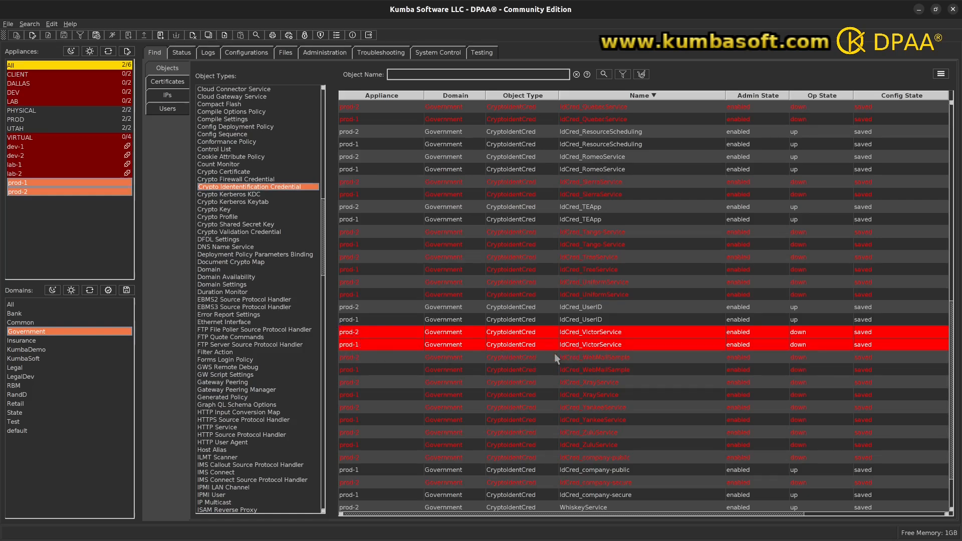
{"action": "left_click", "coordinate": [938, 75]}
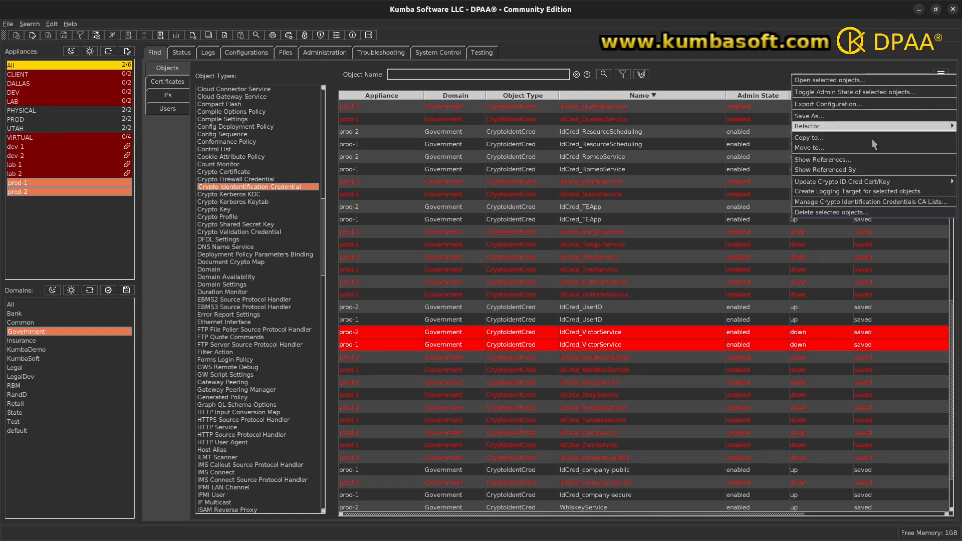
{"action": "mouse_move", "coordinate": [856, 185]}
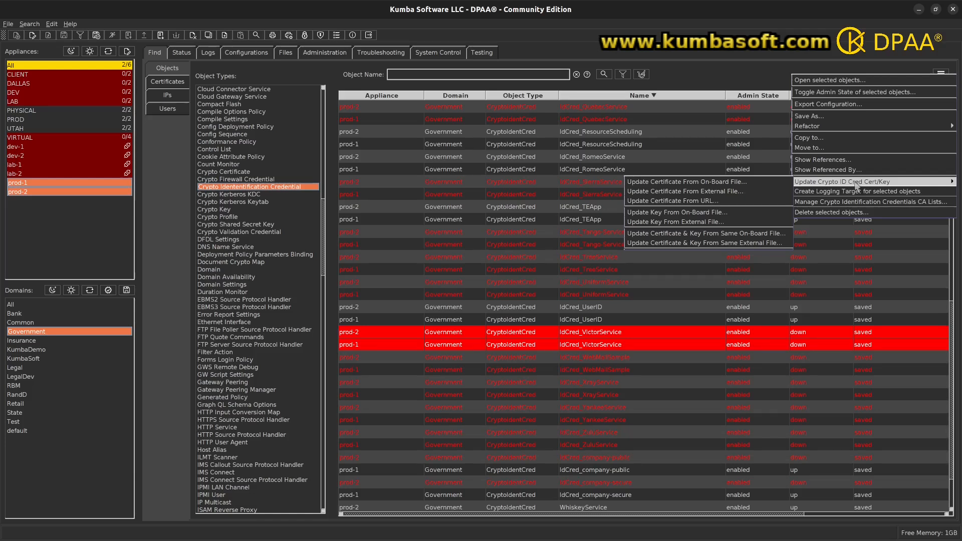
{"action": "left_click", "coordinate": [682, 183]}
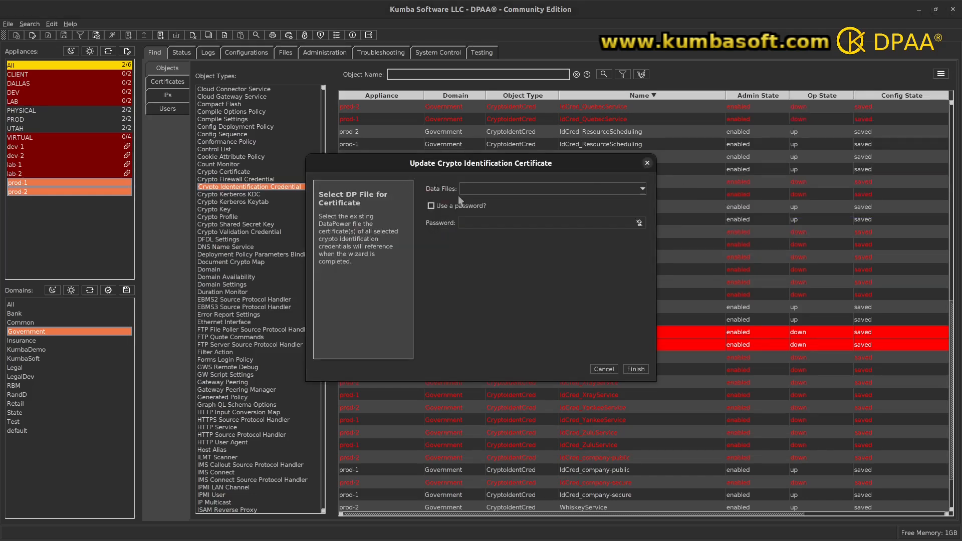
{"action": "left_click", "coordinate": [643, 189]}
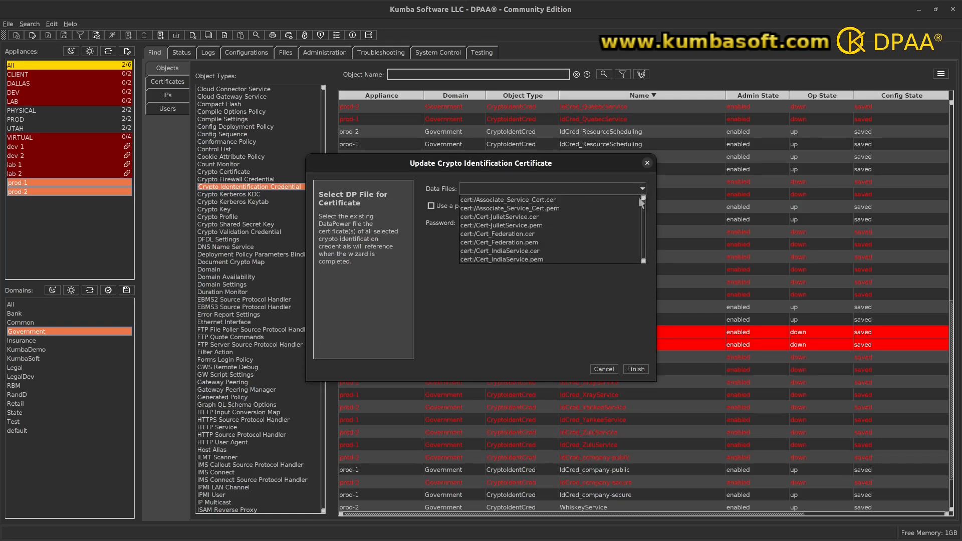
{"action": "scroll", "coordinate": [642, 261], "scroll_direction": "down", "scroll_amount": 4}
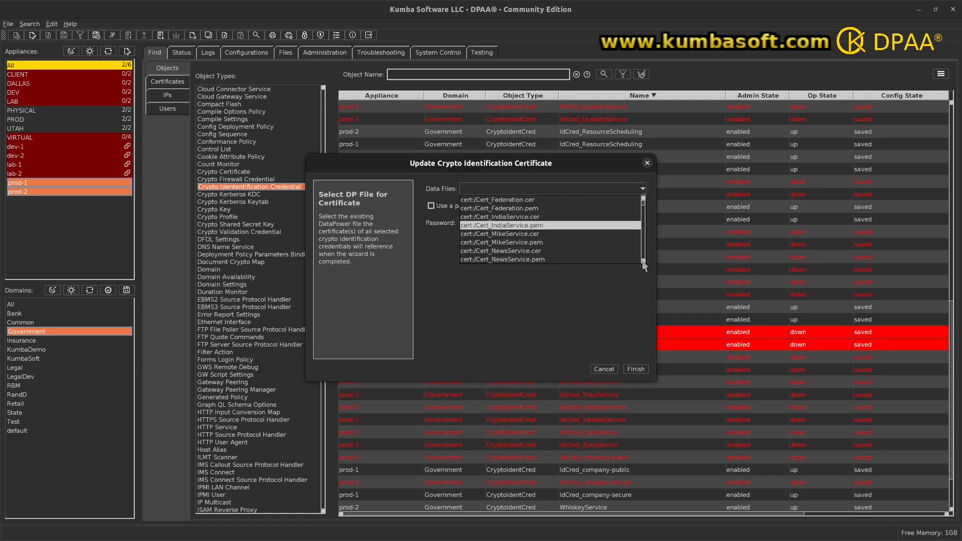
{"action": "scroll", "coordinate": [643, 265], "scroll_direction": "down", "scroll_amount": 12}
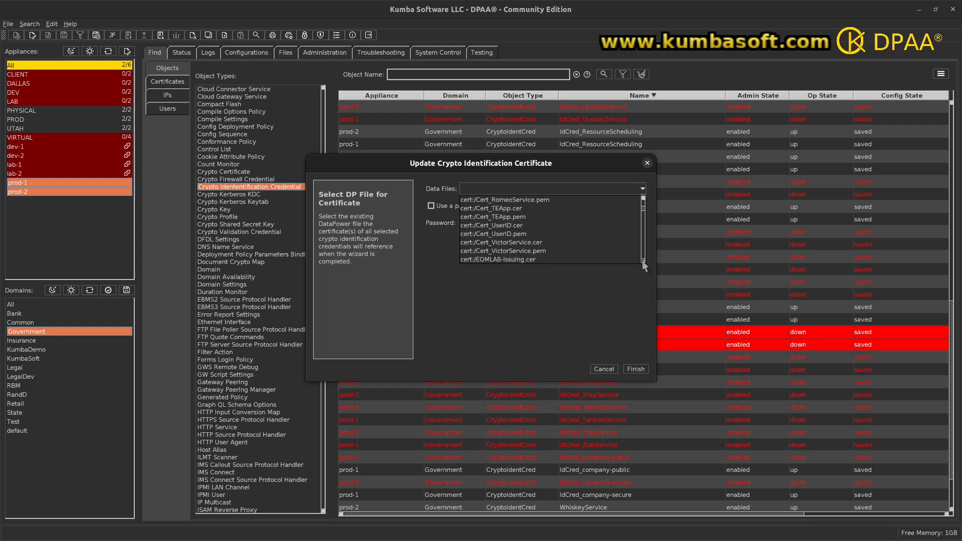
{"action": "scroll", "coordinate": [644, 265], "scroll_direction": "down", "scroll_amount": 4}
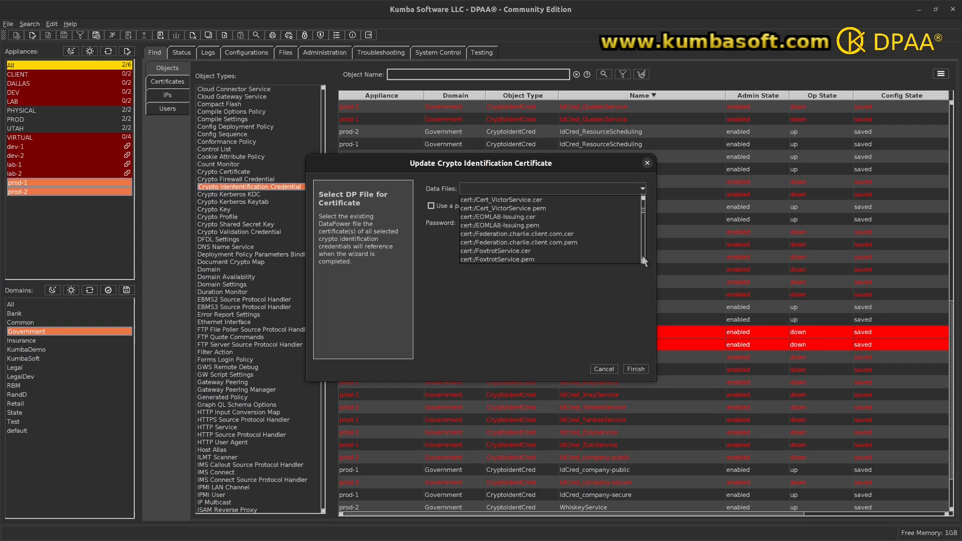
{"action": "left_click", "coordinate": [643, 196]}
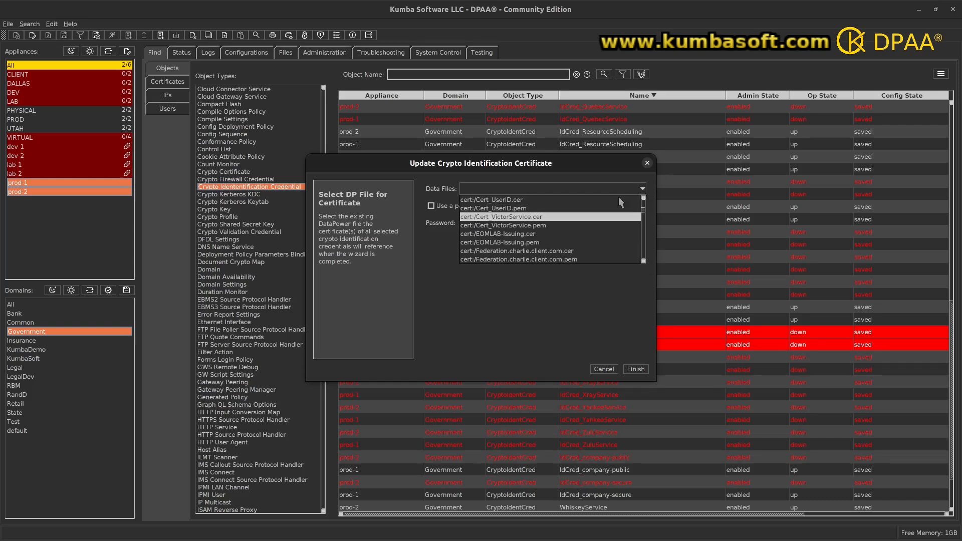
{"action": "left_click", "coordinate": [521, 216]}
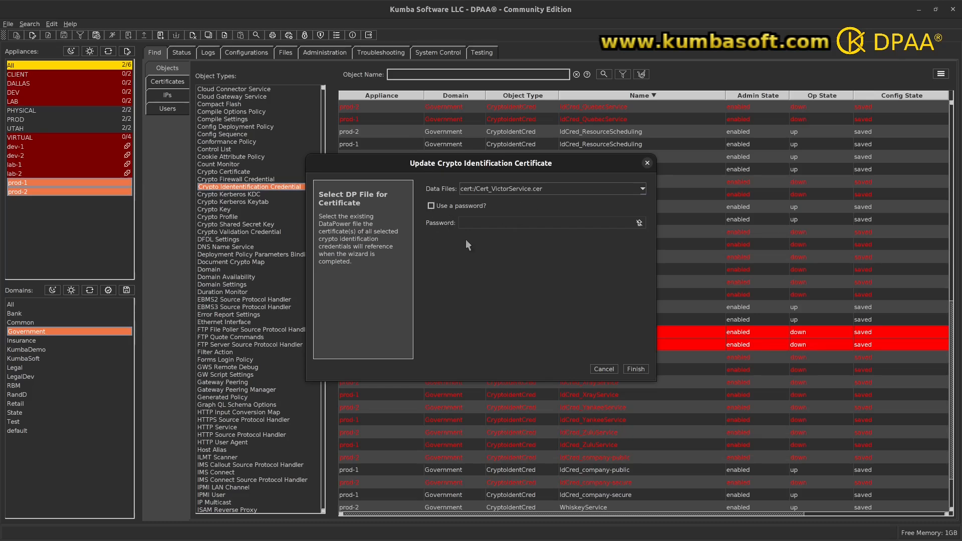
{"action": "left_click", "coordinate": [634, 368]}
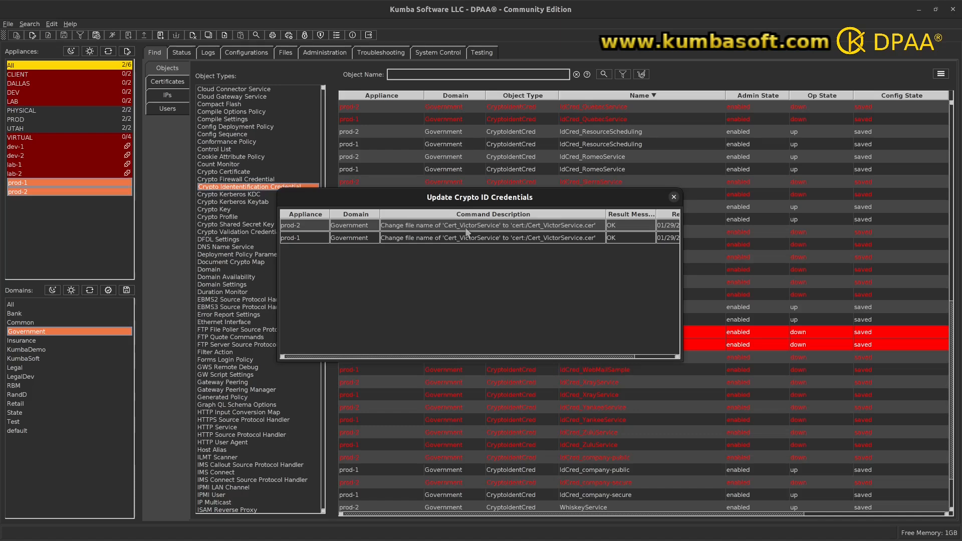
Review the command results of the certificate update and close the results window
{"action": "left_click_drag", "start_coordinate": [480, 197], "coordinate": [541, 360]}
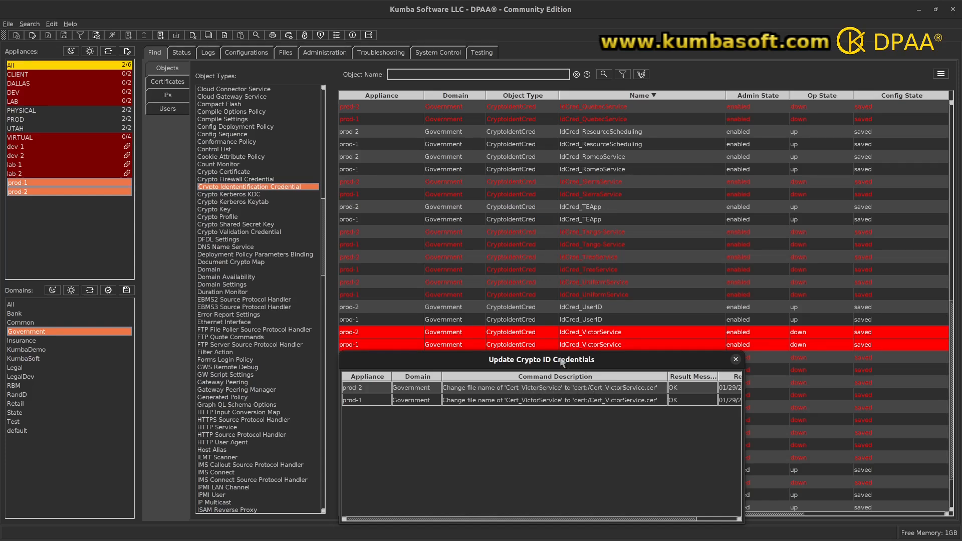
{"action": "left_click_drag", "start_coordinate": [561, 362], "coordinate": [430, 146]}
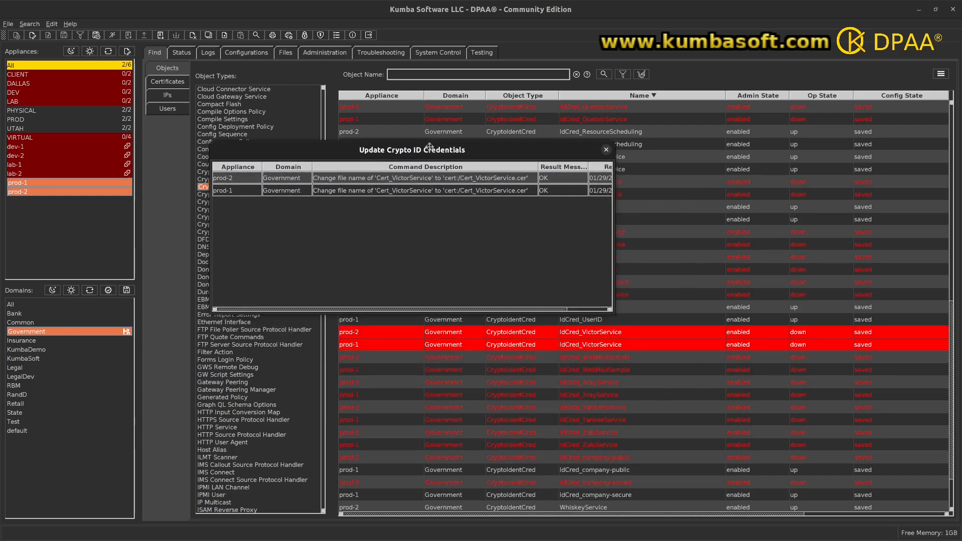
{"action": "left_click", "coordinate": [606, 150]}
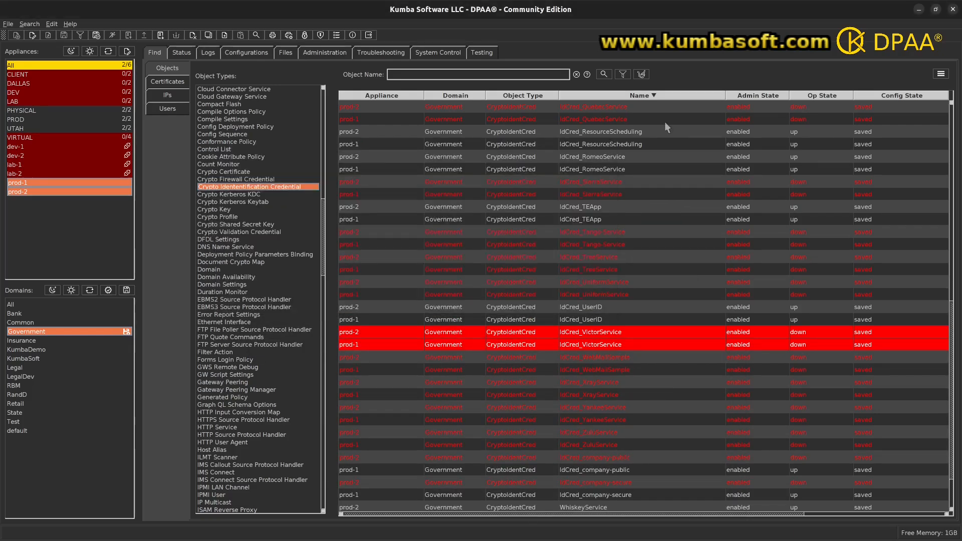
Start a key update from an on-board file for both IdCred_VictorService credentials and choose cert:/Cert_VictorService.pem
{"action": "left_click", "coordinate": [939, 79]}
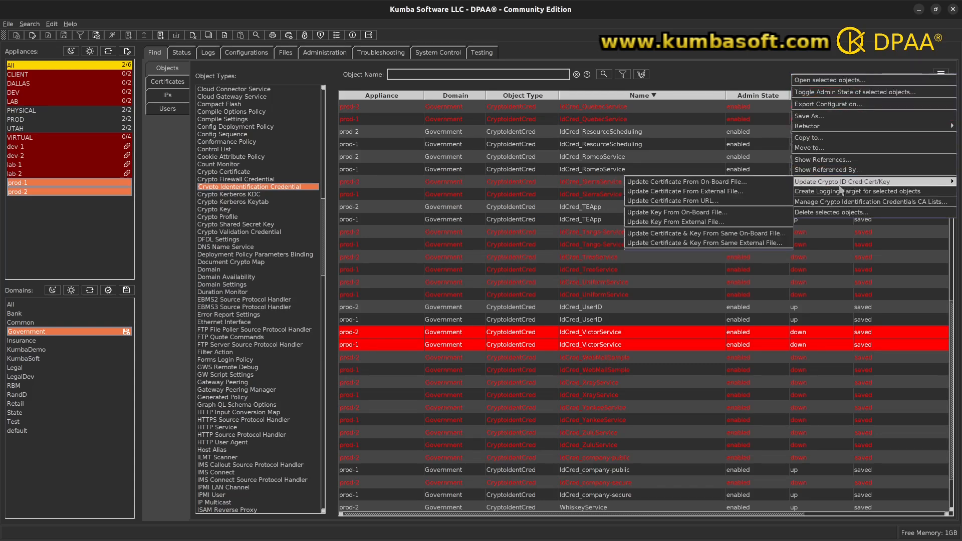
{"action": "mouse_move", "coordinate": [812, 182]}
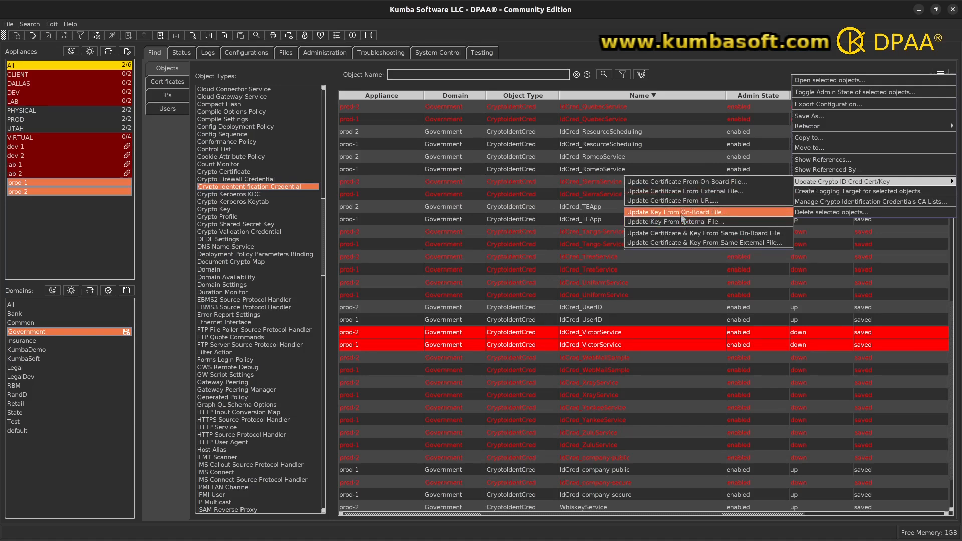
{"action": "left_click", "coordinate": [680, 213]}
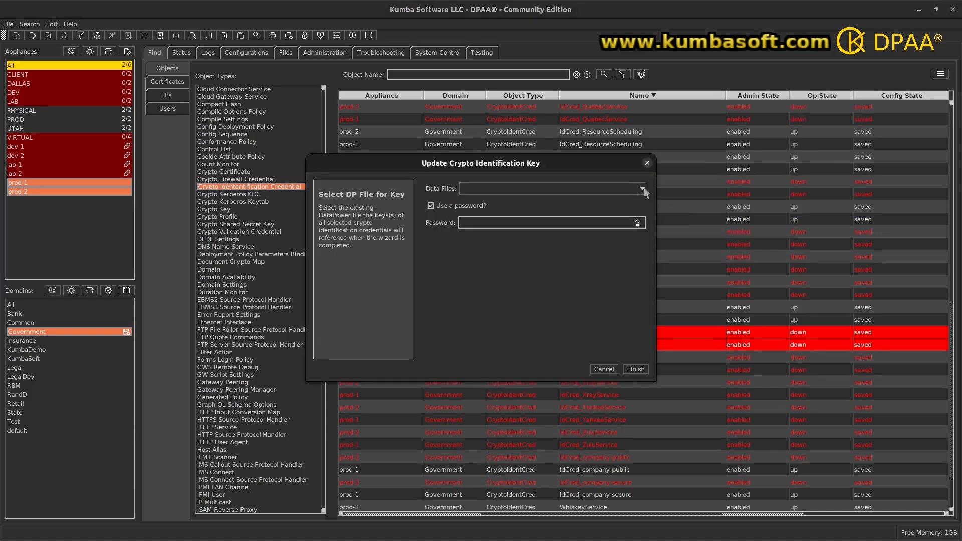
{"action": "left_click", "coordinate": [643, 189]}
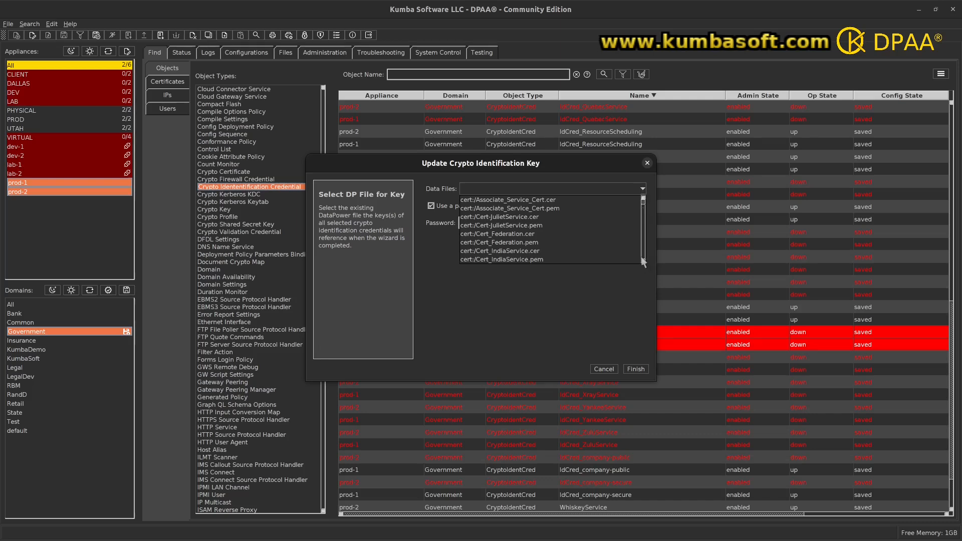
{"action": "scroll", "coordinate": [643, 261], "scroll_direction": "down", "scroll_amount": 6}
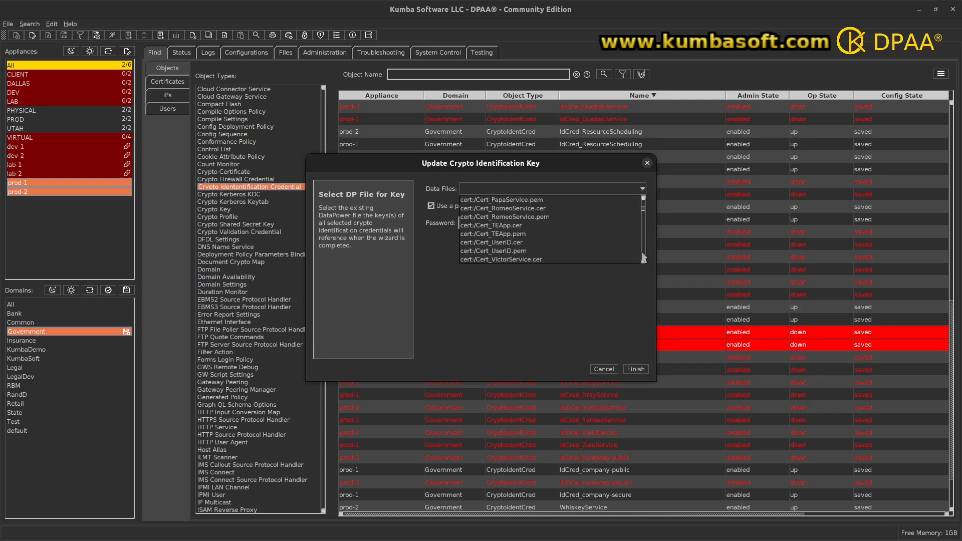
{"action": "scroll", "coordinate": [644, 264], "scroll_direction": "down", "scroll_amount": 1}
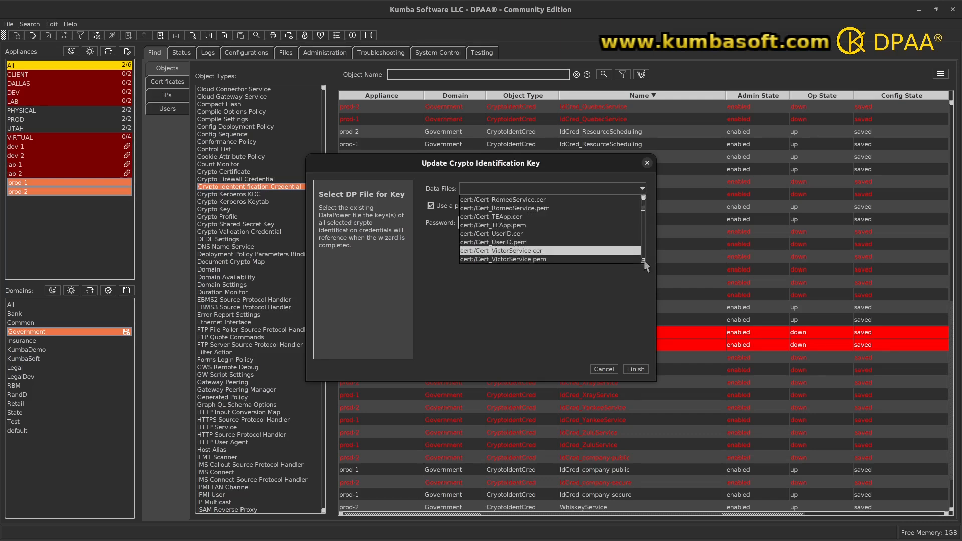
{"action": "left_click", "coordinate": [564, 257]}
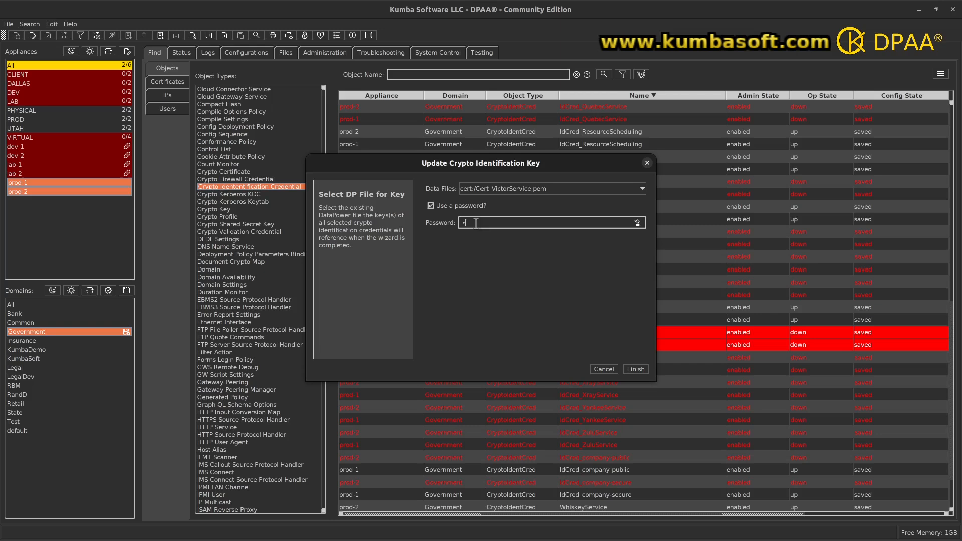
Enter the key password and finish the key update for the selected credentials
{"action": "type", "text": "••••"}
{"action": "key", "text": "BackSpace"}
{"action": "key", "text": "BackSpace"}
{"action": "type", "text": "••••••••"}
{"action": "left_click", "coordinate": [631, 369]}
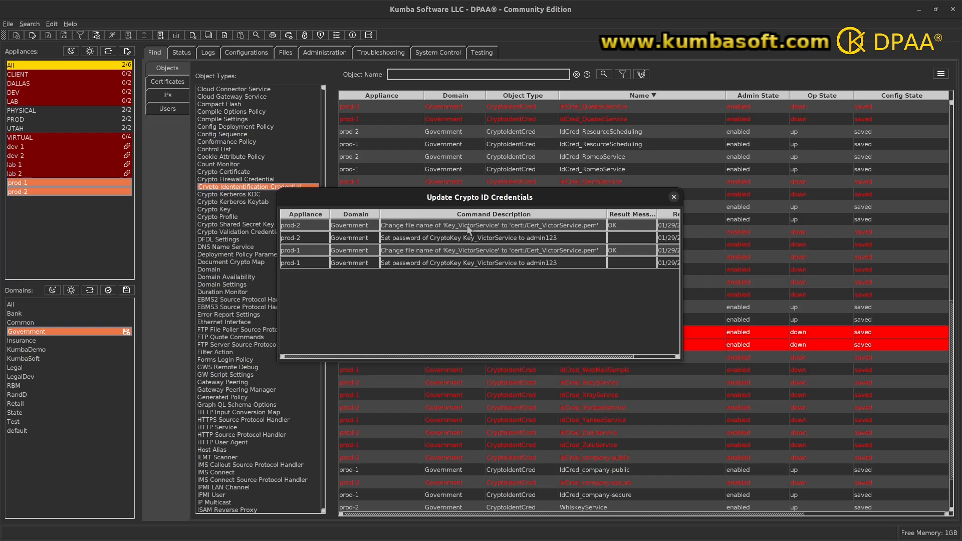
Review the key update's command results including the result times, and close the results window
{"action": "left_click_drag", "start_coordinate": [495, 202], "coordinate": [498, 232]}
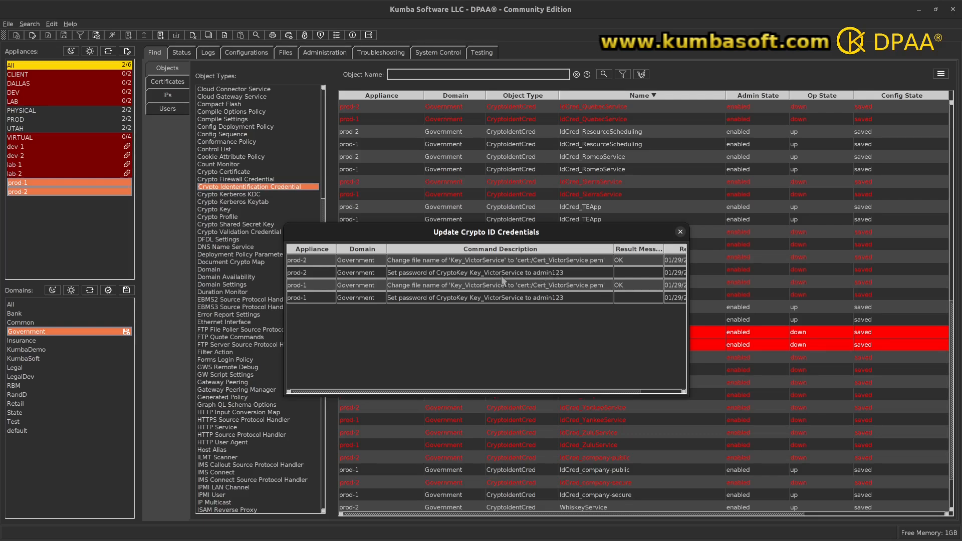
{"action": "left_click_drag", "start_coordinate": [687, 274], "coordinate": [755, 274]}
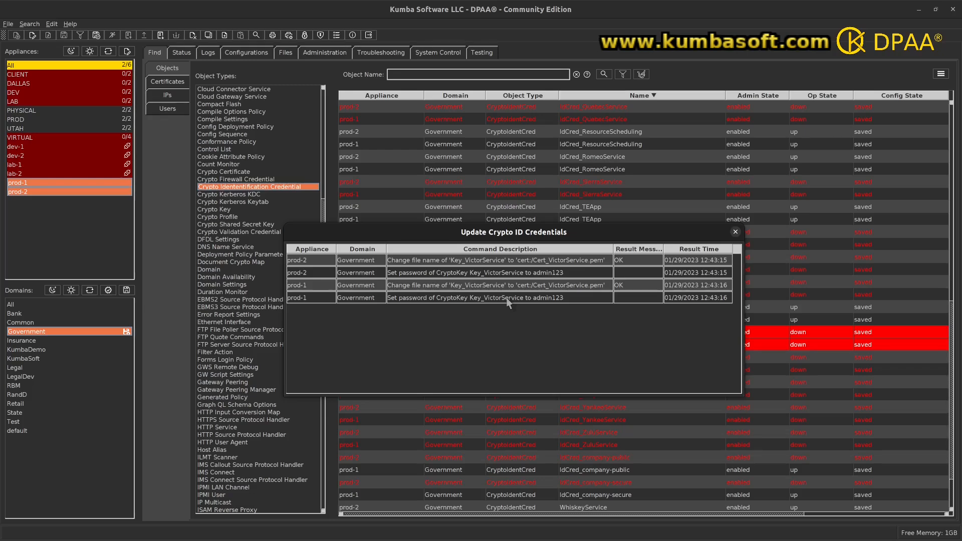
{"action": "left_click", "coordinate": [735, 232]}
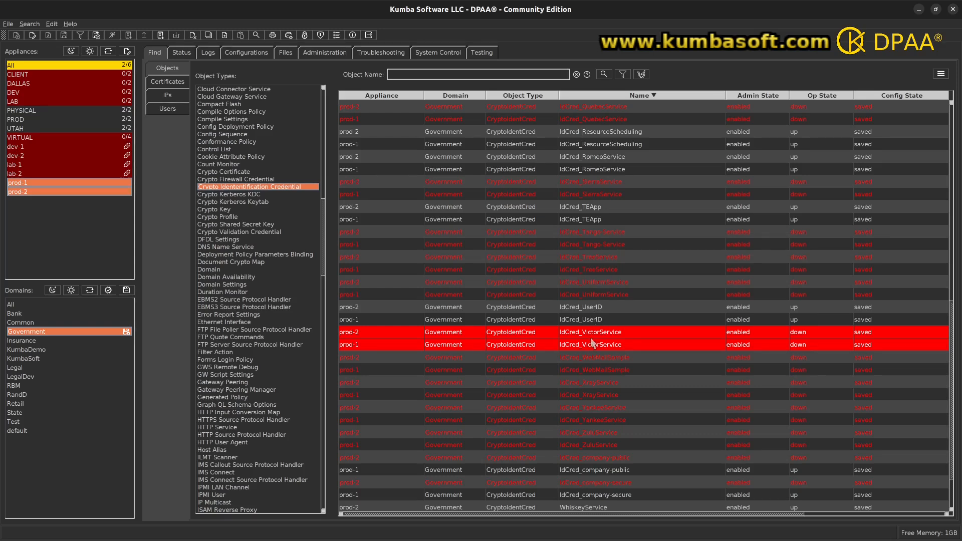
Start a certificate update from an external file for IdCred_YankeeService on prod-1 and prod-2, choosing Cert_YankeeService.cer as the source
{"action": "left_click", "coordinate": [582, 406]}
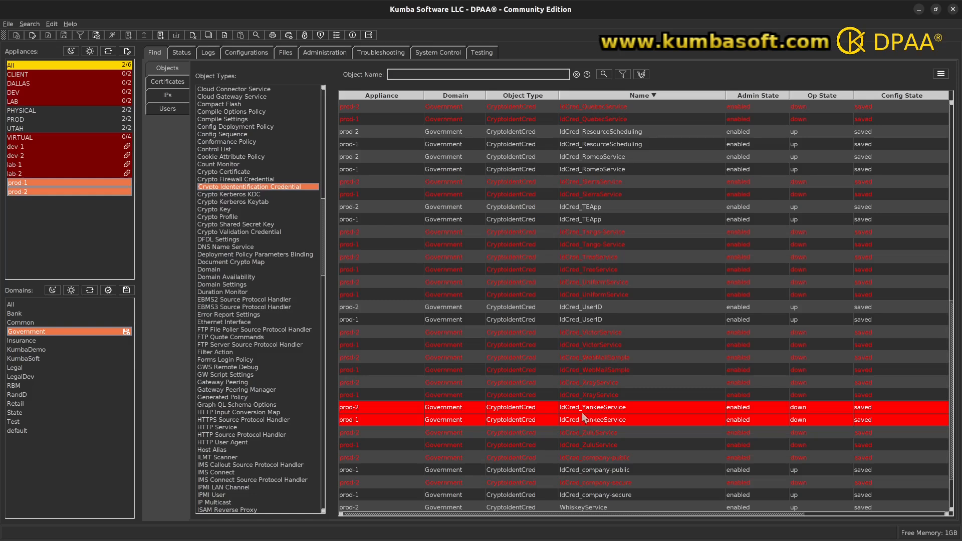
{"action": "right_click", "coordinate": [556, 413]}
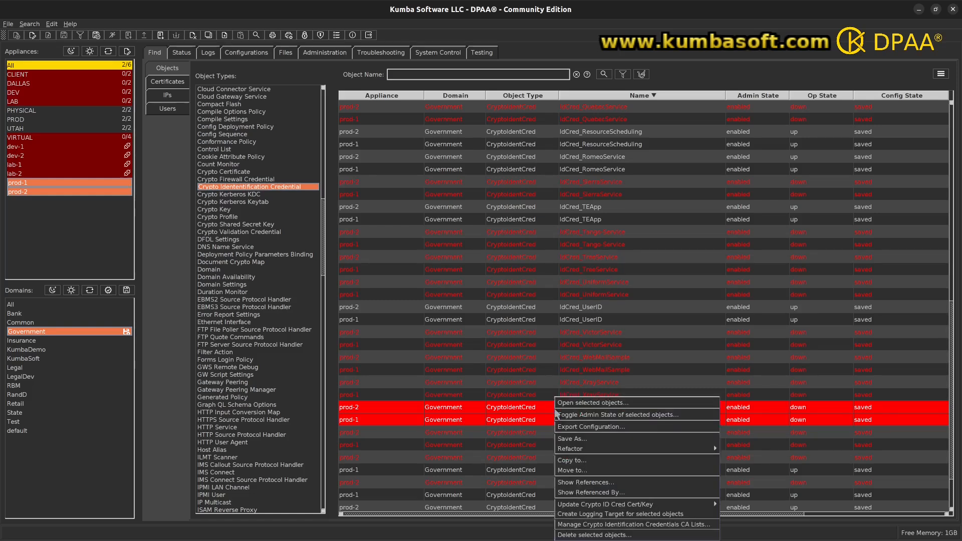
{"action": "mouse_move", "coordinate": [628, 505]}
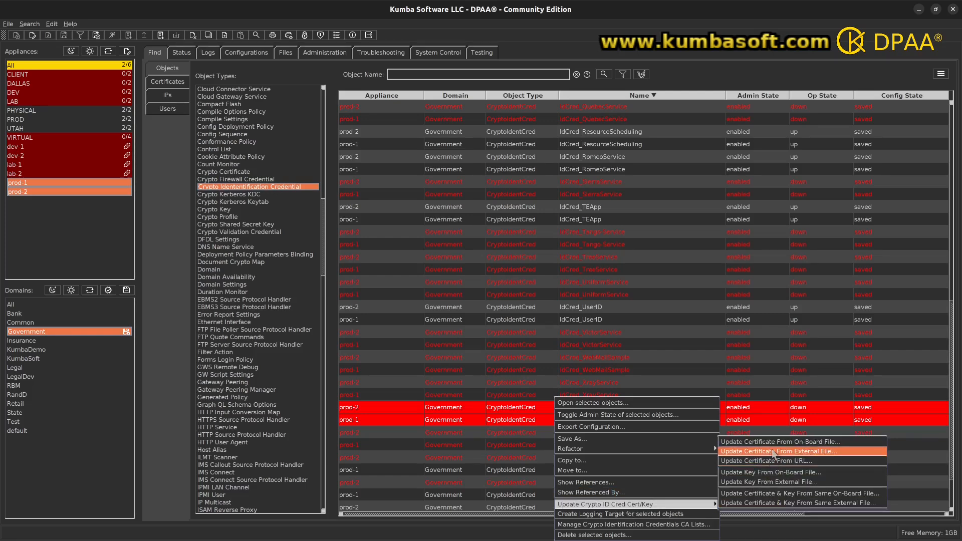
{"action": "left_click", "coordinate": [774, 452]}
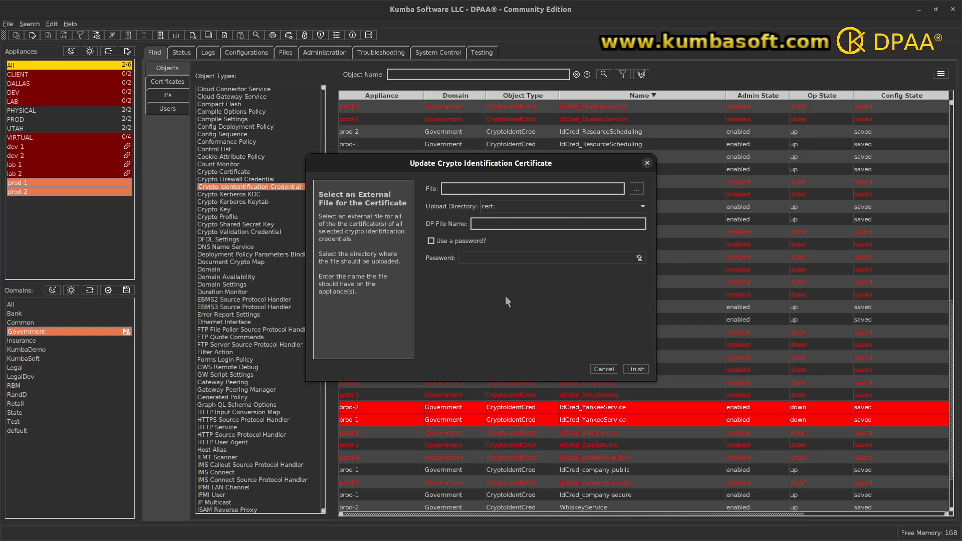
{"action": "left_click", "coordinate": [636, 189]}
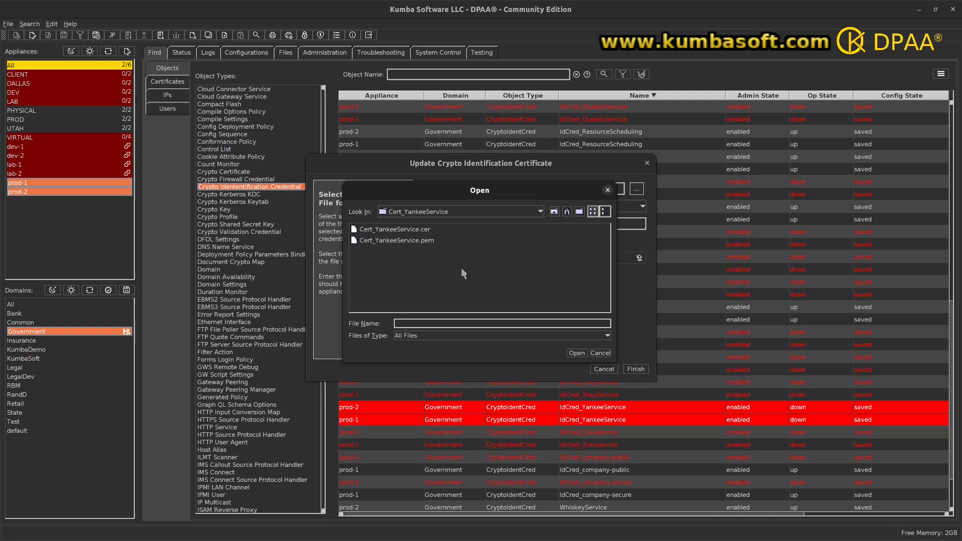
{"action": "left_click", "coordinate": [397, 230]}
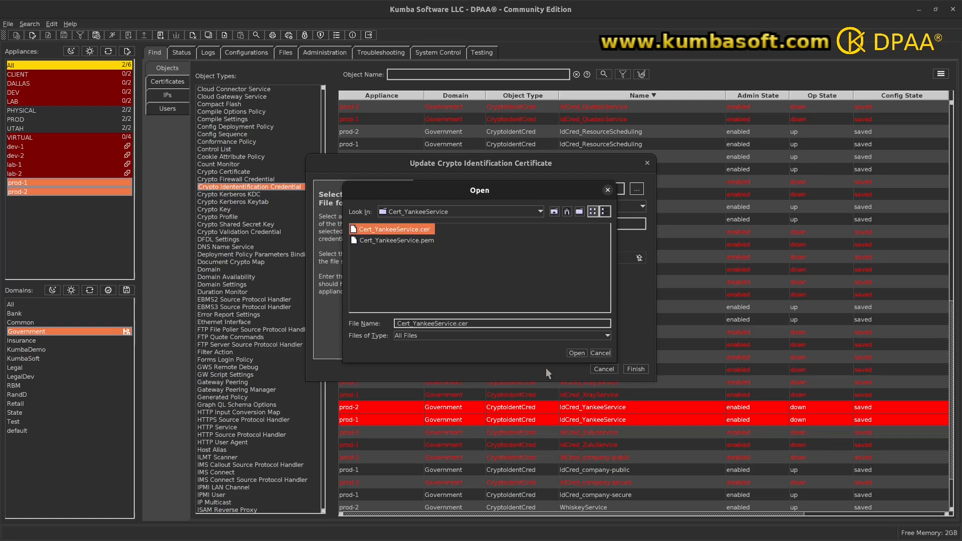
{"action": "left_click", "coordinate": [576, 353]}
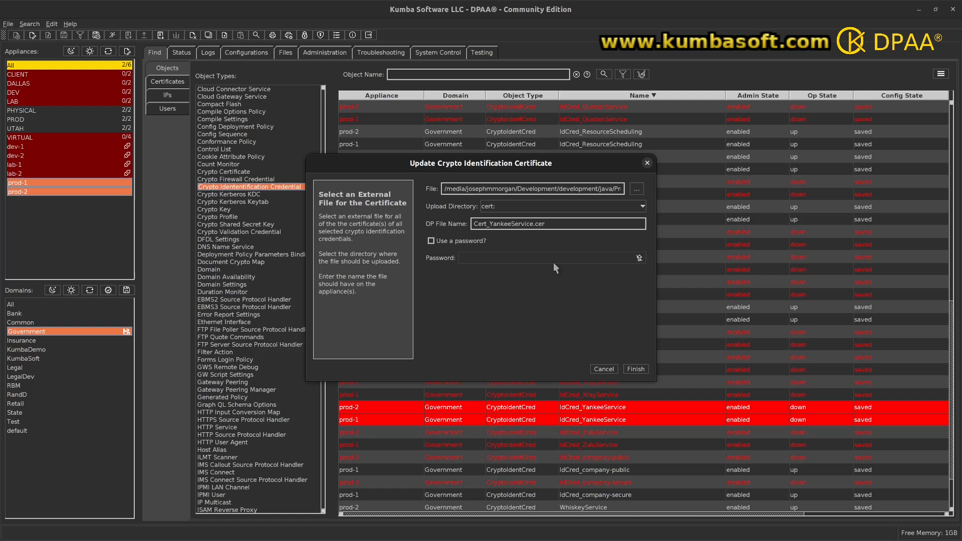
Examine the upload directory choices, the full source file path and the DP file name for the certificate upload
{"action": "left_click", "coordinate": [643, 207]}
{"action": "left_click", "coordinate": [512, 298]}
{"action": "key", "text": "BackSpace"}
{"action": "key", "text": "End"}
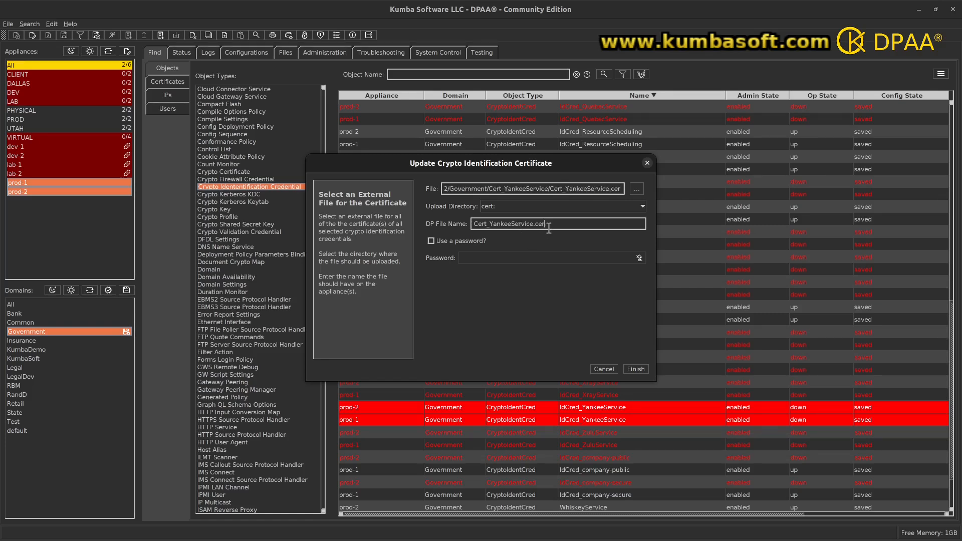
{"action": "key", "text": "shift+Left"}
{"action": "key", "text": "shift+Left"}
{"action": "key", "text": "shift+Left"}
{"action": "key", "text": "shift+Left"}
{"action": "key", "text": "shift+Left"}
{"action": "key", "text": "shift+Left"}
{"action": "key", "text": "shift+Left"}
{"action": "key", "text": "shift+Left"}
{"action": "key", "text": "shift+Left"}
{"action": "key", "text": "shift+Left"}
{"action": "key", "text": "shift+Left"}
{"action": "key", "text": "shift+Left"}
{"action": "key", "text": "shift+Left"}
{"action": "key", "text": "shift+Left"}
{"action": "key", "text": "shift+Left"}
{"action": "key", "text": "shift+Left"}
{"action": "key", "text": "shift+Left"}
{"action": "key", "text": "shift+Left"}
{"action": "key", "text": "shift+Left"}
{"action": "key", "text": "shift+Left"}
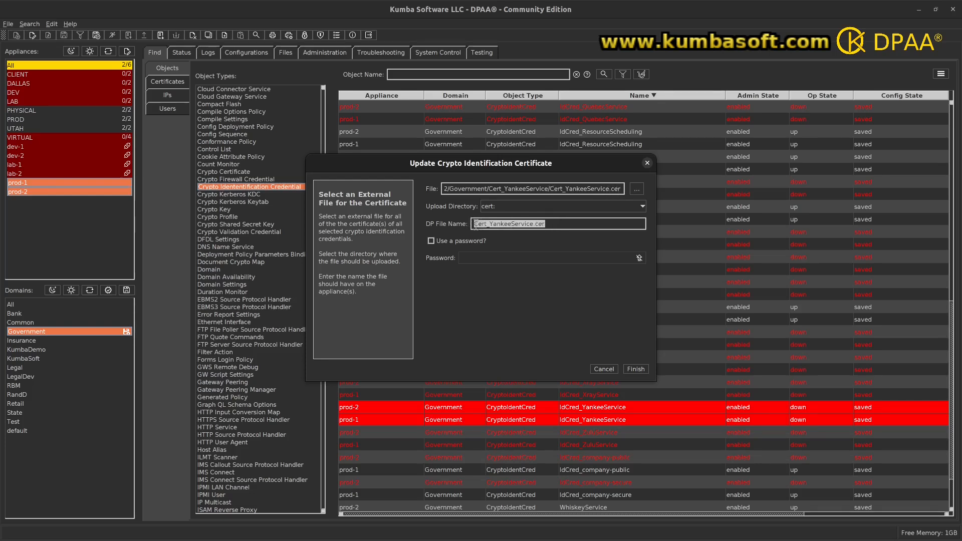
{"action": "left_click", "coordinate": [533, 224]}
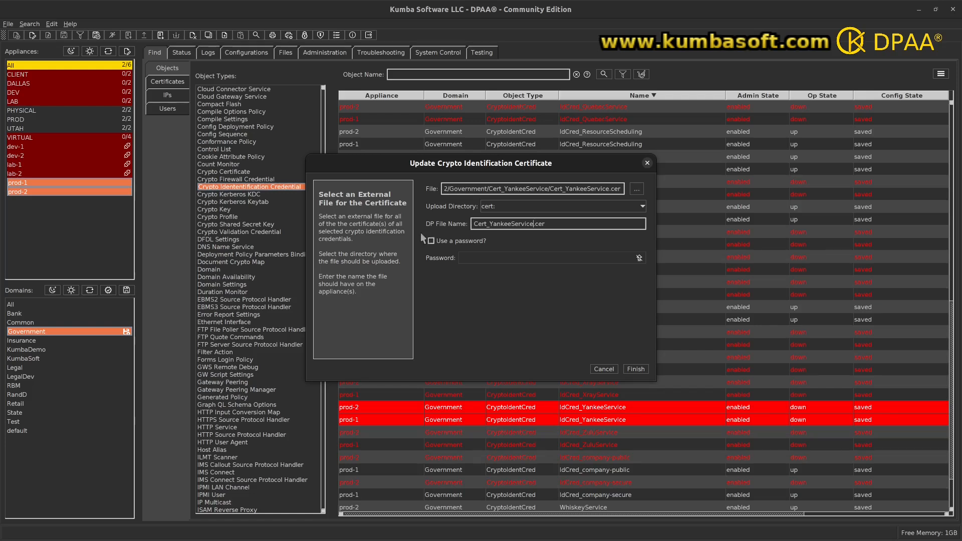
Finish the external-file certificate update for IdCred_YankeeService, review its command results including the result times, and close the results window
{"action": "left_click", "coordinate": [632, 372]}
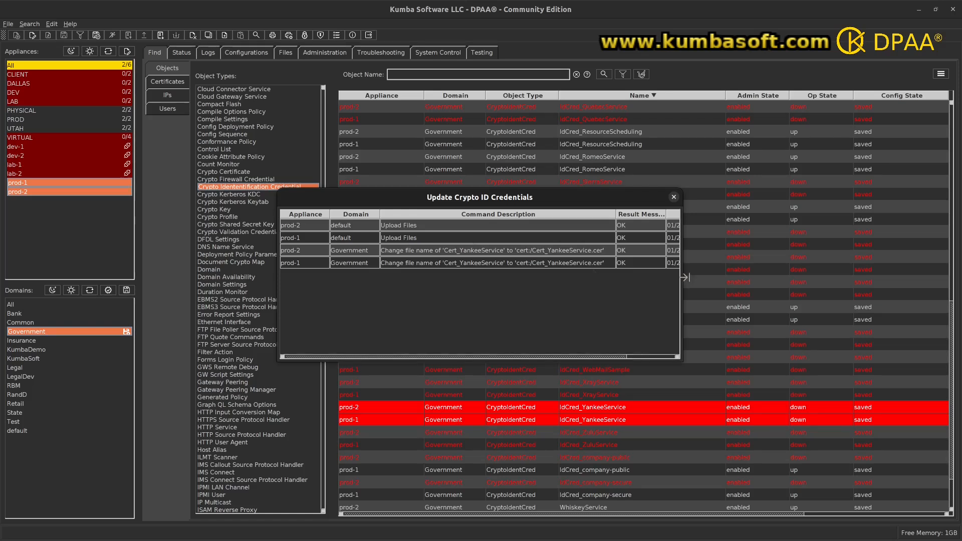
{"action": "left_click_drag", "start_coordinate": [685, 276], "coordinate": [787, 276]}
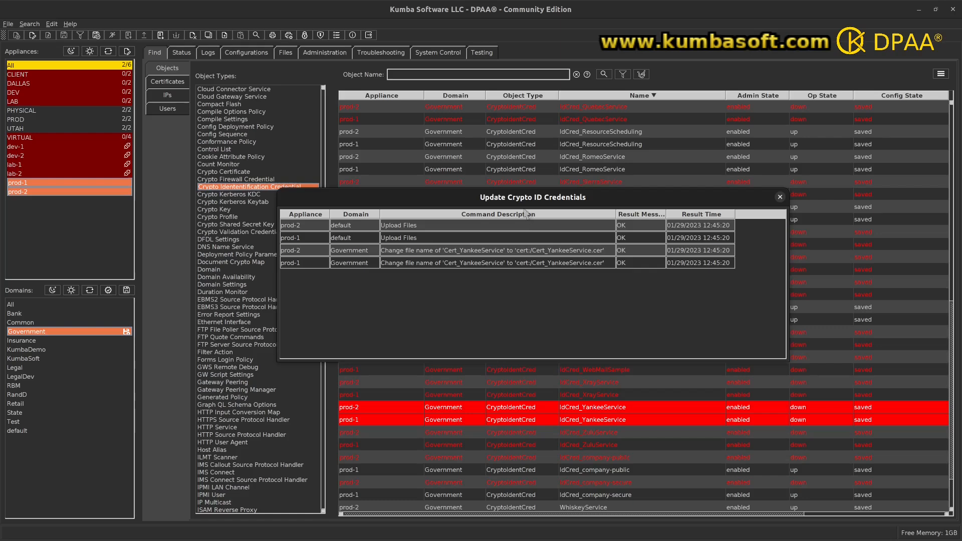
{"action": "mouse_move", "coordinate": [520, 205]}
{"action": "left_mouse_down"}
{"action": "mouse_move", "coordinate": [513, 256]}
{"action": "mouse_move", "coordinate": [515, 214]}
{"action": "left_mouse_up"}
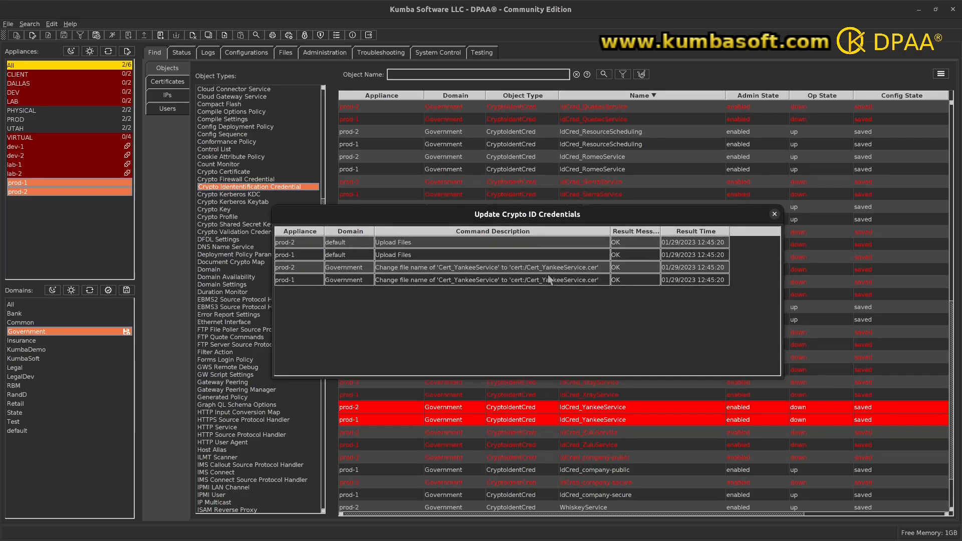
{"action": "left_click", "coordinate": [774, 214]}
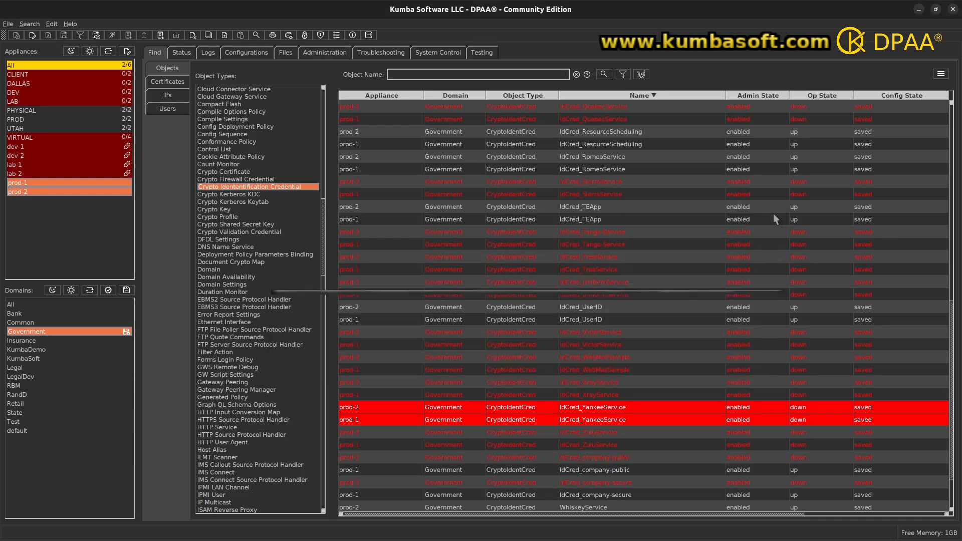
Update the IdCred_YankeeService key on prod-1 and prod-2 from external file Cert_YankeeService.pem in cert:, entering the key password, and close the results
{"action": "right_click", "coordinate": [572, 408]}
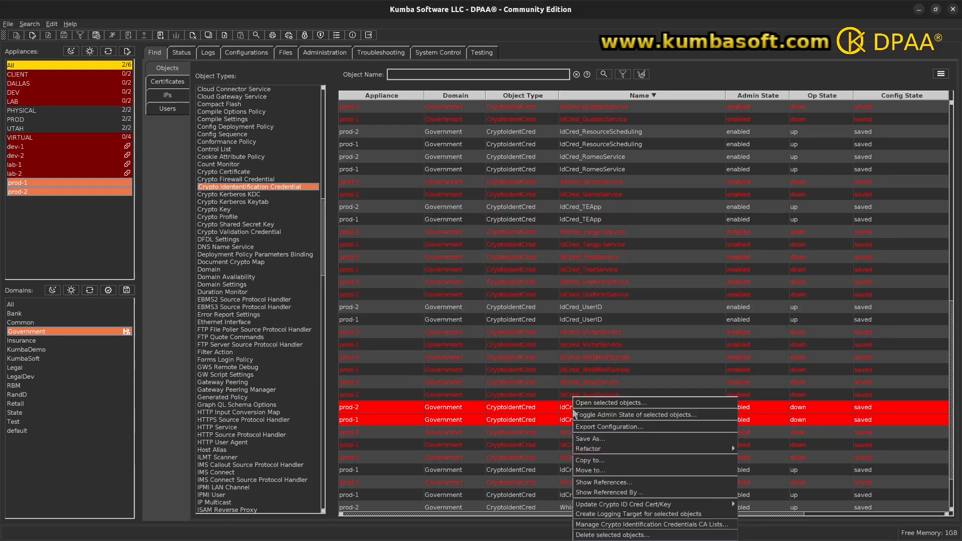
{"action": "mouse_move", "coordinate": [660, 504]}
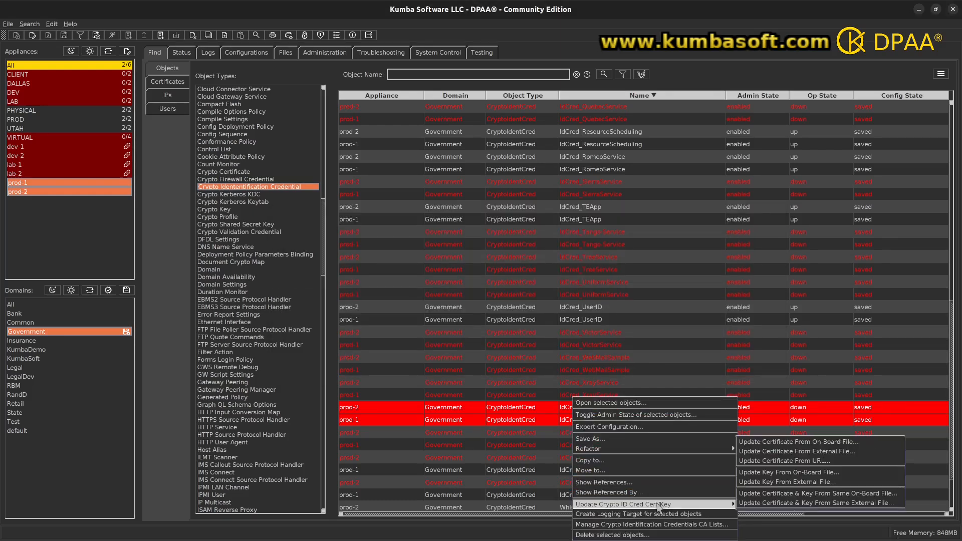
{"action": "left_click", "coordinate": [791, 482]}
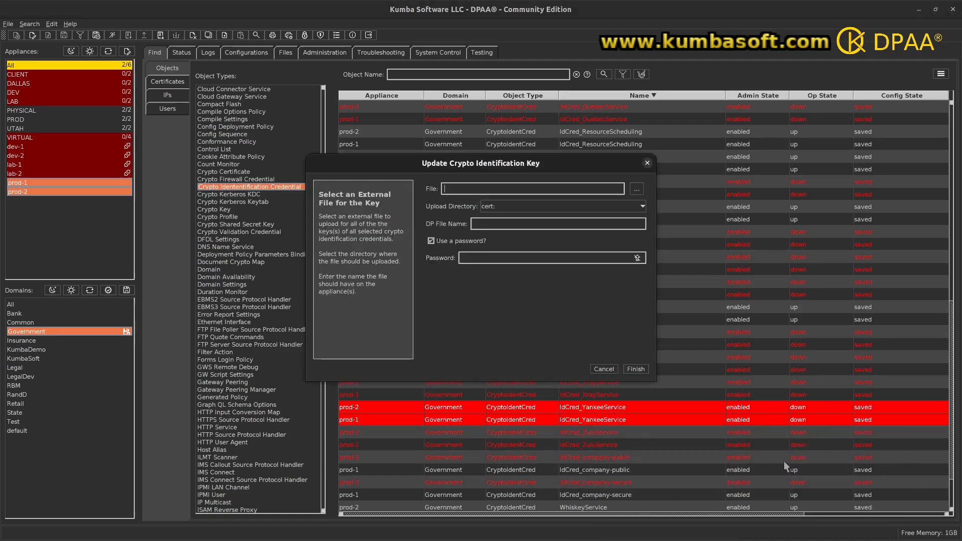
{"action": "left_click", "coordinate": [637, 190]}
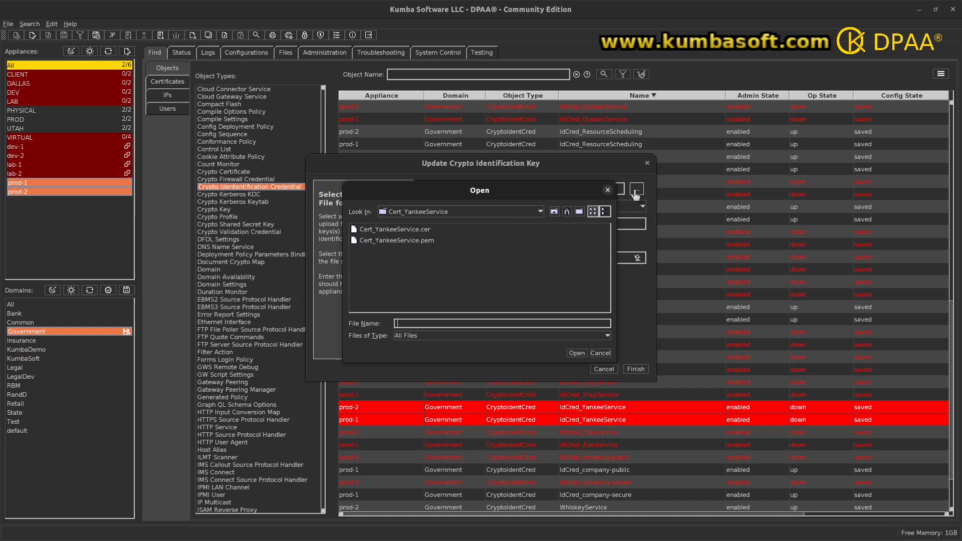
{"action": "left_click", "coordinate": [430, 242]}
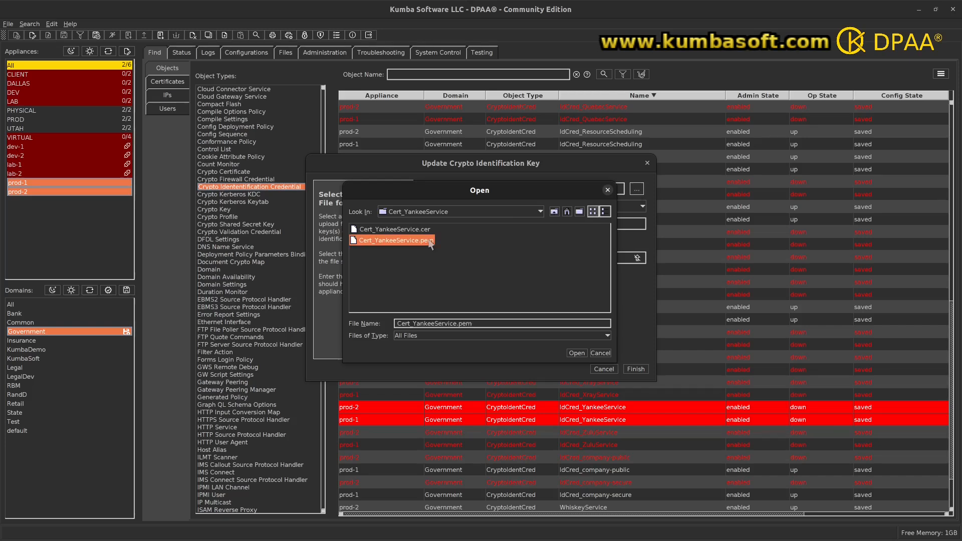
{"action": "left_click", "coordinate": [575, 353]}
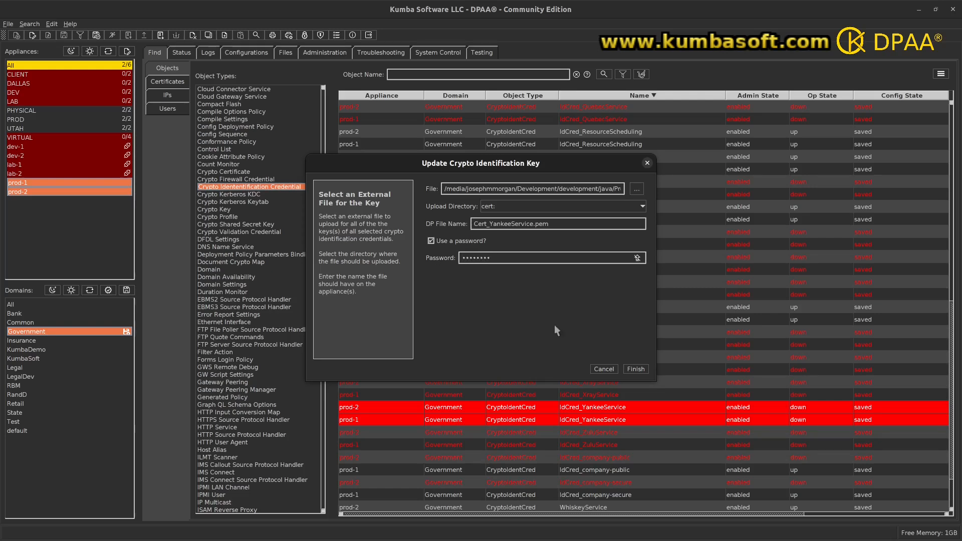
{"action": "left_click", "coordinate": [635, 369]}
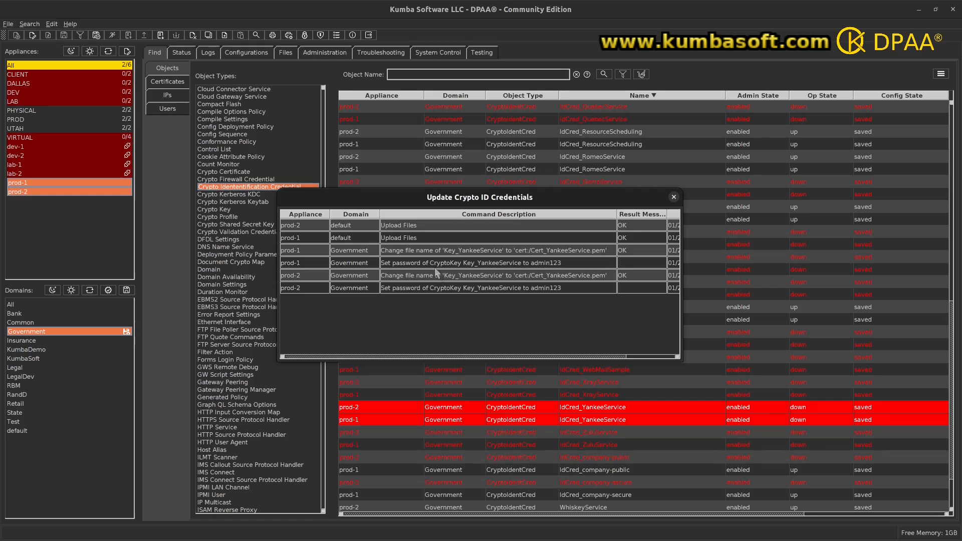
{"action": "left_click", "coordinate": [673, 196]}
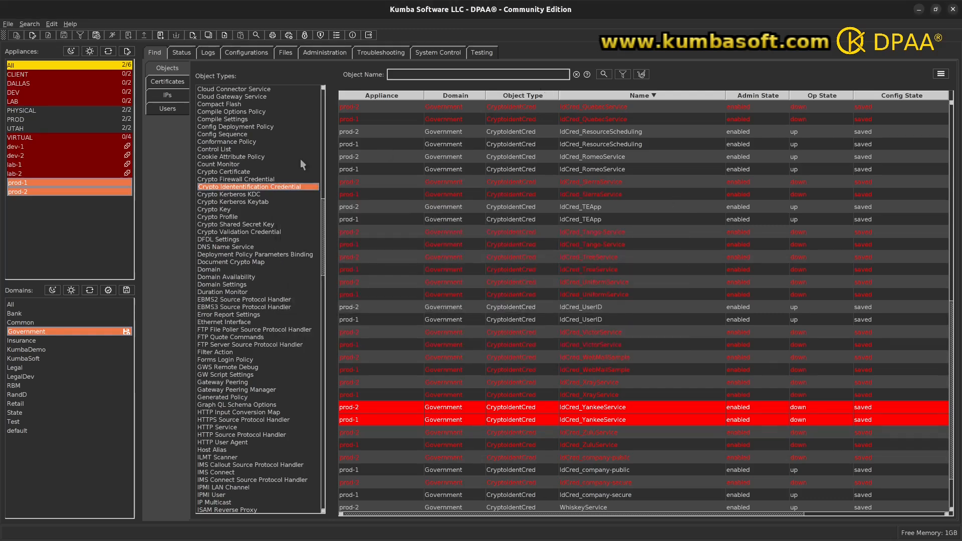
Add Crypto Certificate and Crypto Key to the selected object types and search for object names matching (Victor|Yankee)
{"action": "left_click", "coordinate": [245, 172], "text": "ctrl"}
{"action": "left_click", "coordinate": [233, 210], "text": "ctrl"}
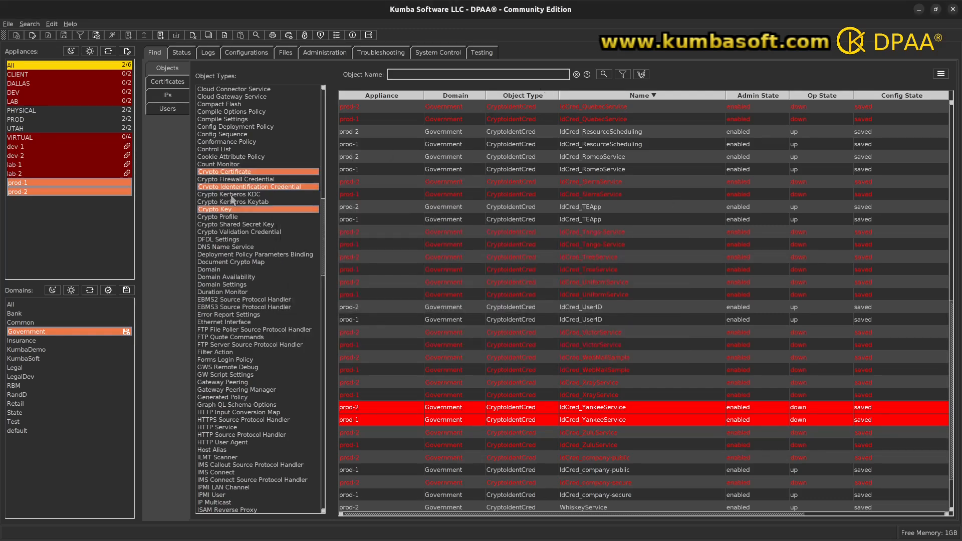
{"action": "left_click", "coordinate": [398, 75]}
{"action": "type", "text": "(Victore"}
{"action": "type", "text": "Yankee"}
{"action": "left_click", "coordinate": [604, 74]}
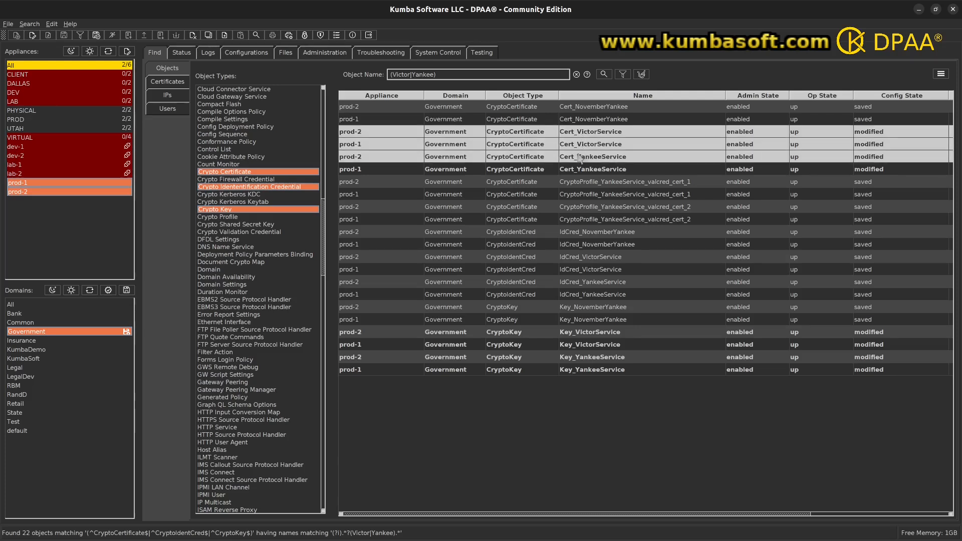
Examine the states of the VictorService and YankeeService certificates, keys and identification credentials on both appliances
{"action": "left_click_drag", "start_coordinate": [579, 143], "coordinate": [579, 172]}
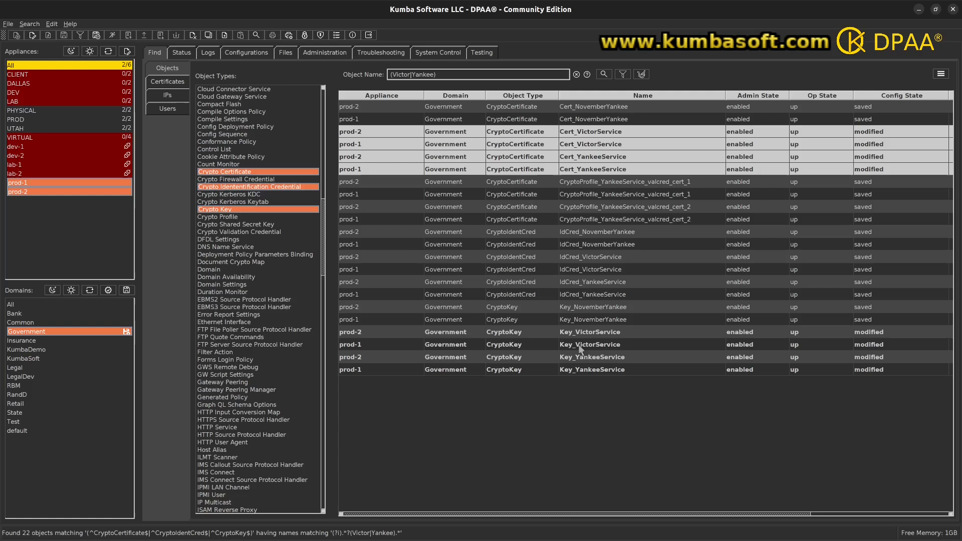
{"action": "left_click_drag", "start_coordinate": [579, 332], "coordinate": [579, 375]}
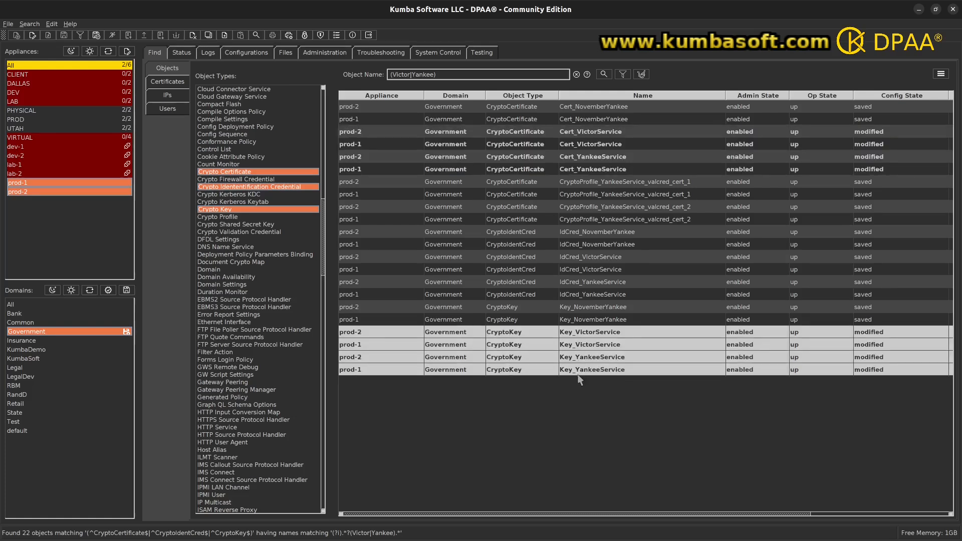
{"action": "left_click_drag", "start_coordinate": [590, 132], "coordinate": [591, 170]}
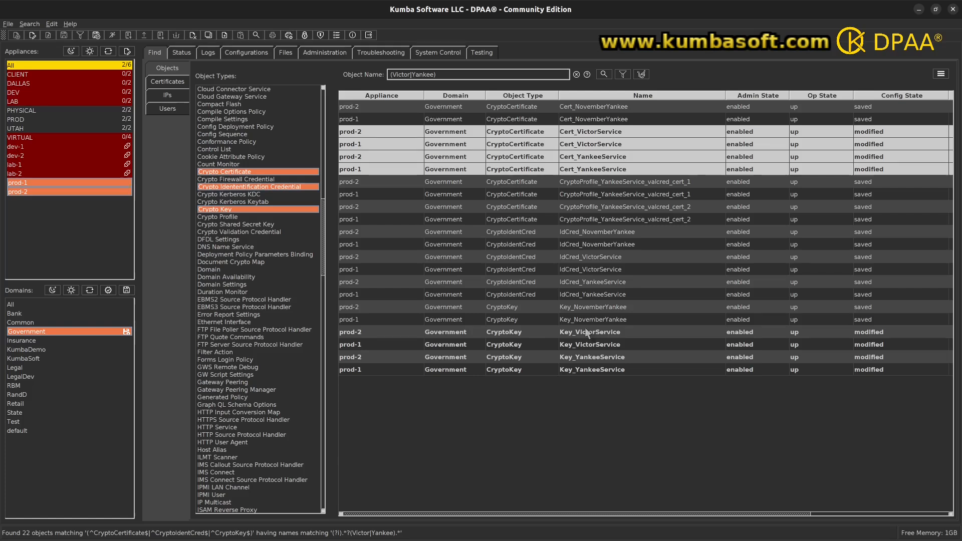
{"action": "left_click_drag", "start_coordinate": [587, 332], "coordinate": [587, 371]}
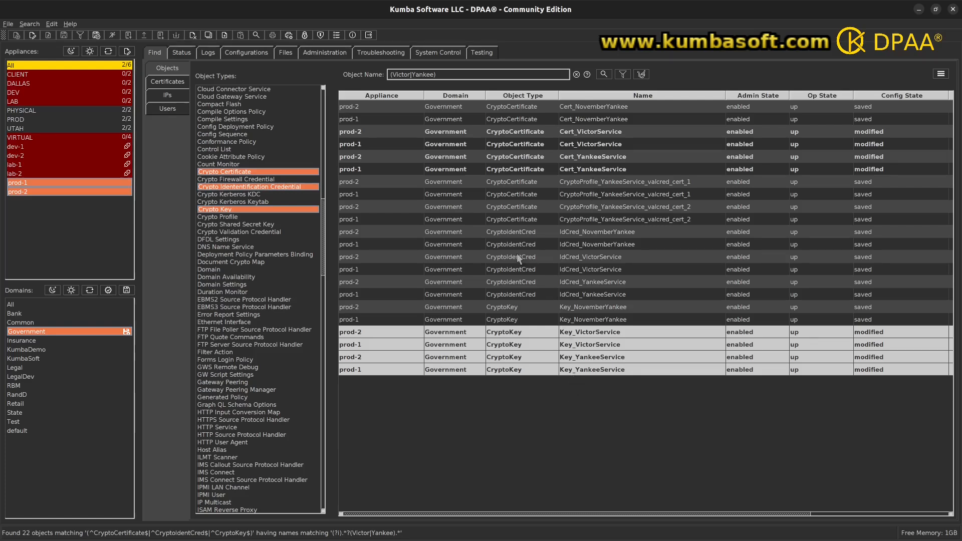
{"action": "left_click_drag", "start_coordinate": [516, 257], "coordinate": [517, 297]}
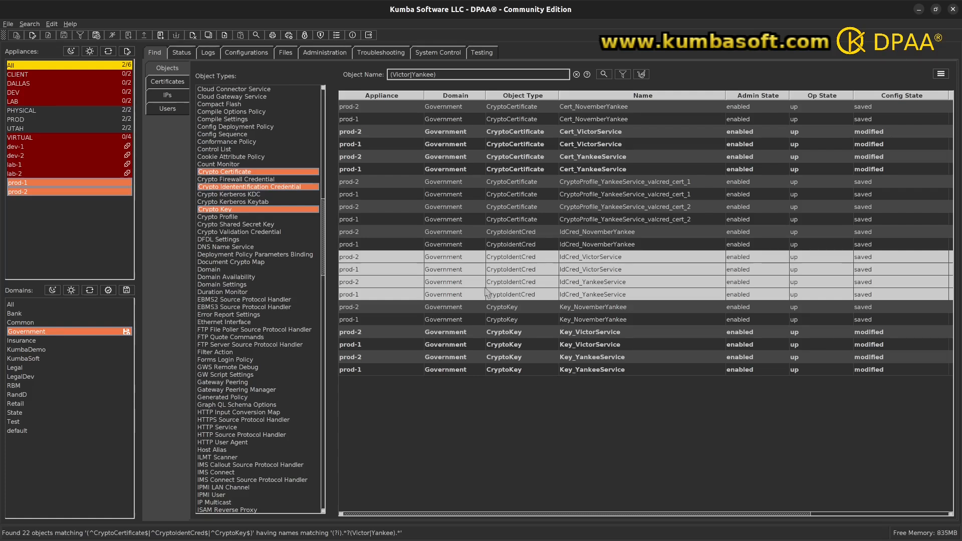
{"action": "left_click_drag", "start_coordinate": [384, 333], "coordinate": [380, 372]}
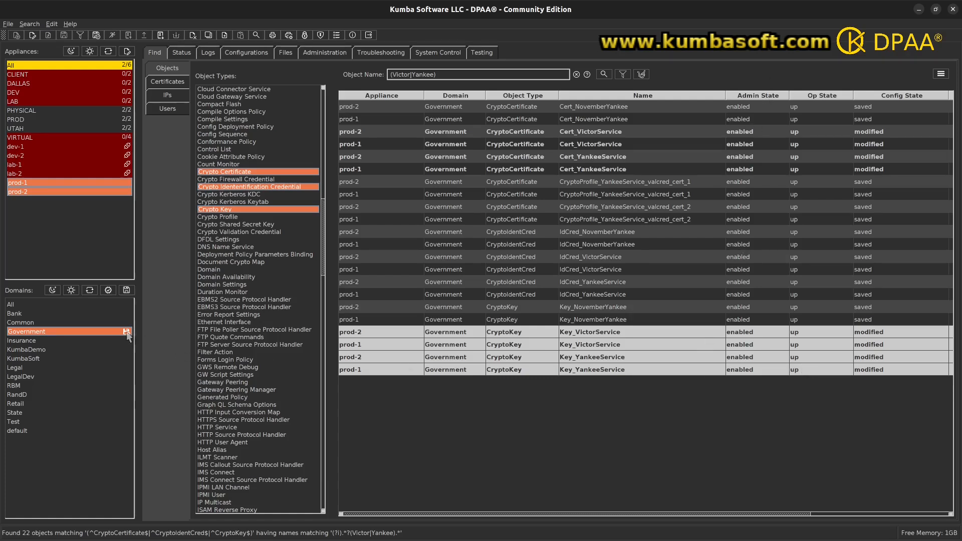
Save the Government domain's configuration on prod-1 and prod-2, and close the save results
{"action": "left_click", "coordinate": [126, 292]}
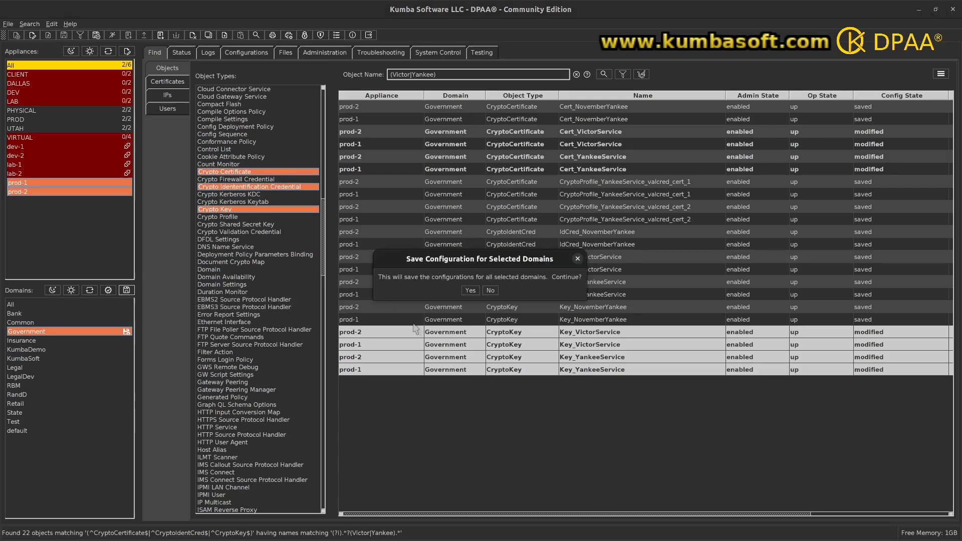
{"action": "left_click", "coordinate": [470, 291]}
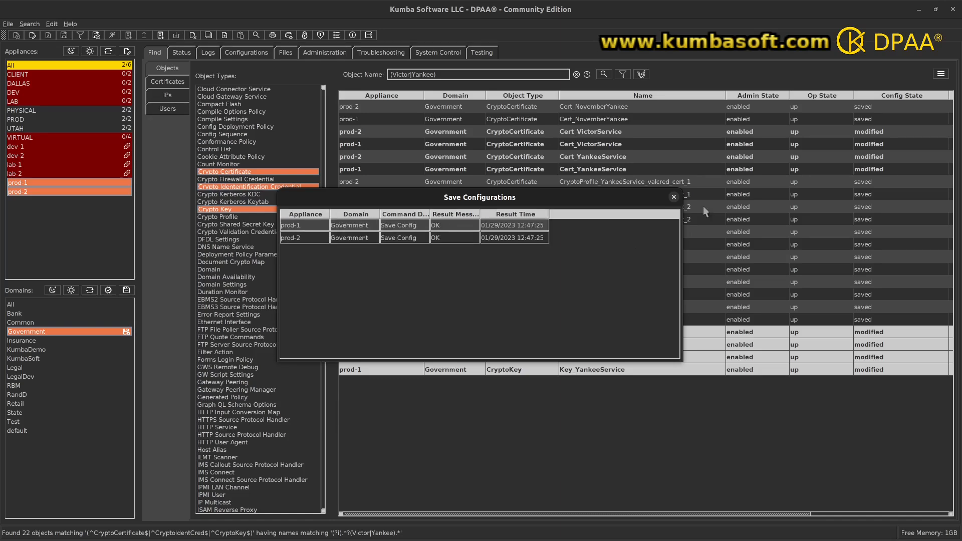
{"action": "left_click", "coordinate": [674, 197]}
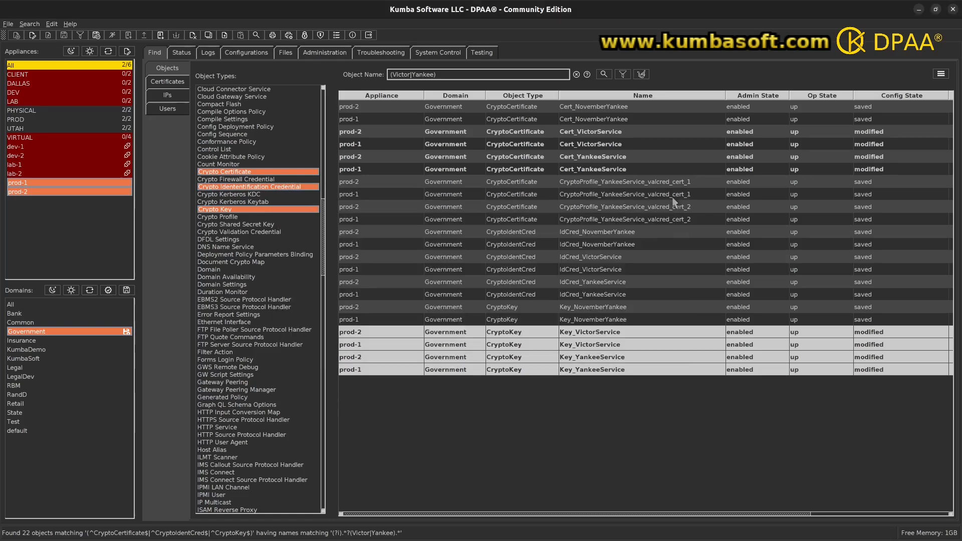
Rerun the (Victor|Yankee) object search and narrow the Appliance column in the results
{"action": "left_click", "coordinate": [604, 75]}
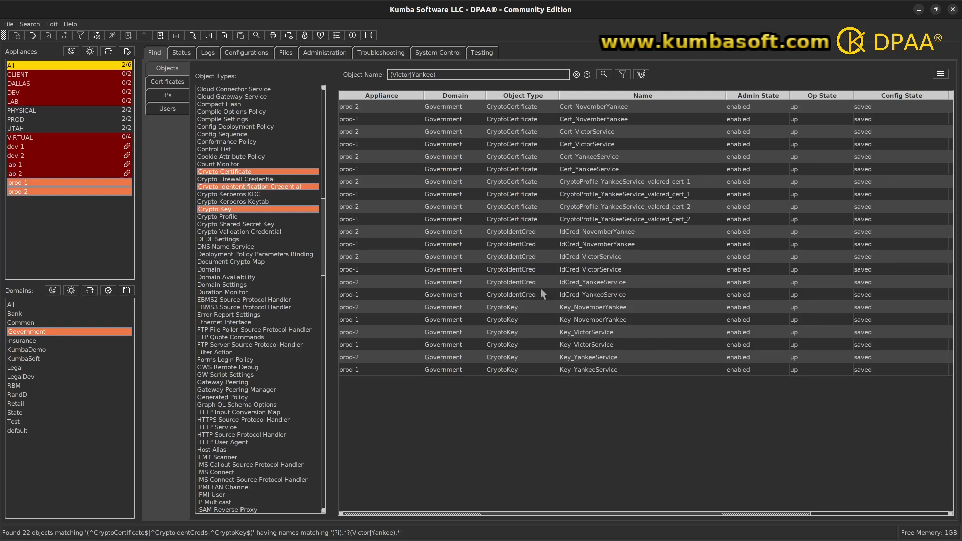
{"action": "left_click_drag", "start_coordinate": [423, 95], "coordinate": [396, 95]}
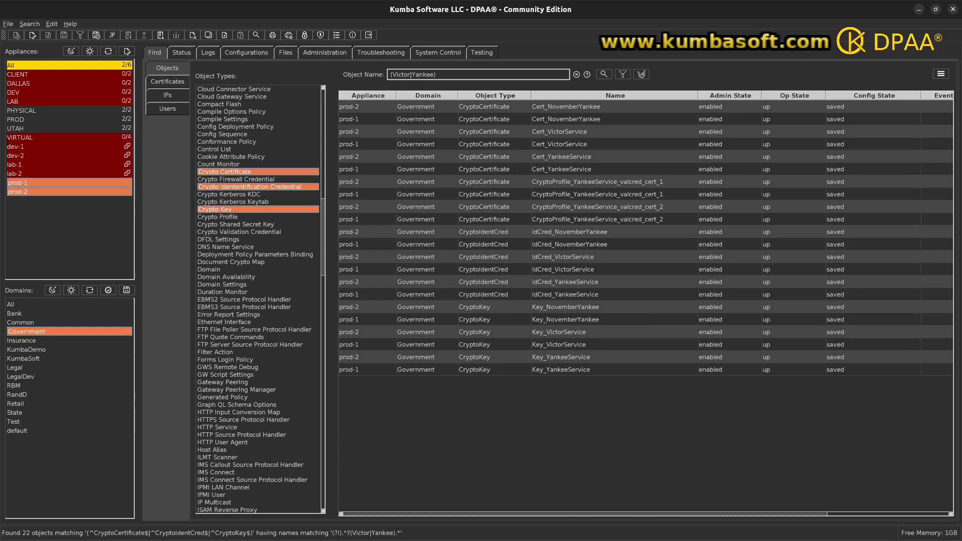